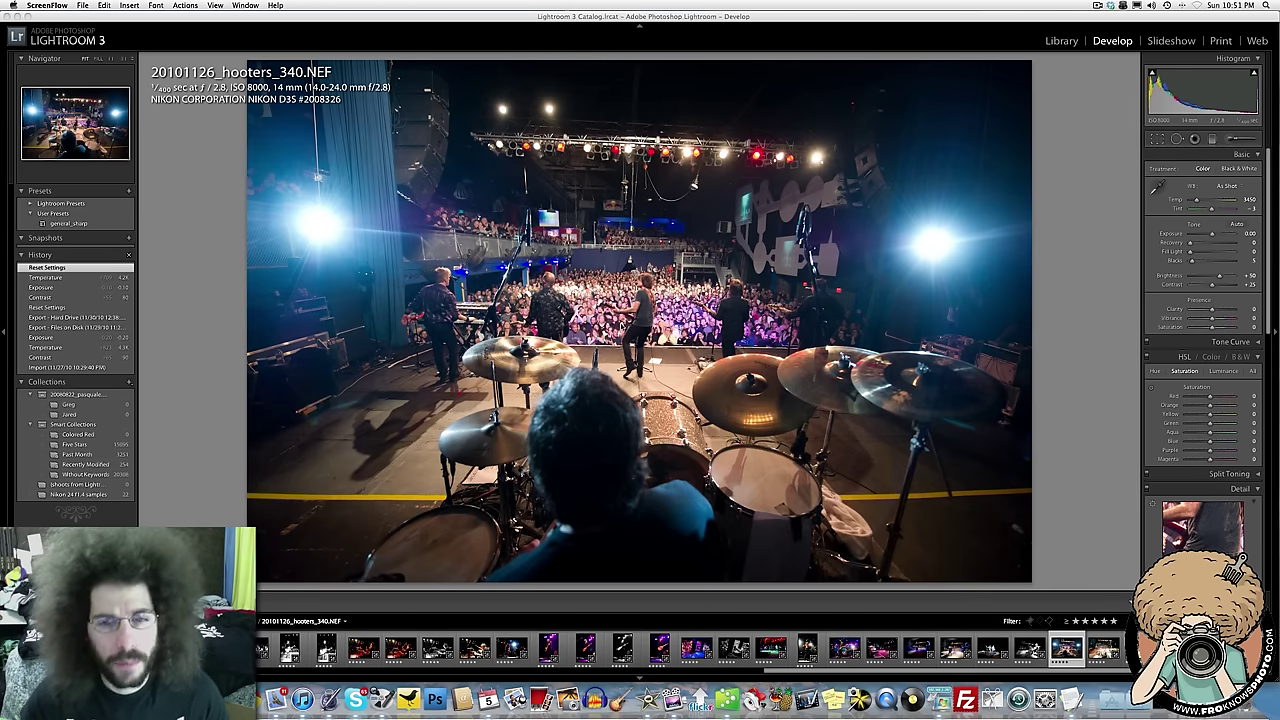
Zoom in on the stage, then compare concert shots hooters_324.NEF and hooters_252.NEF.
left_click(622, 327)
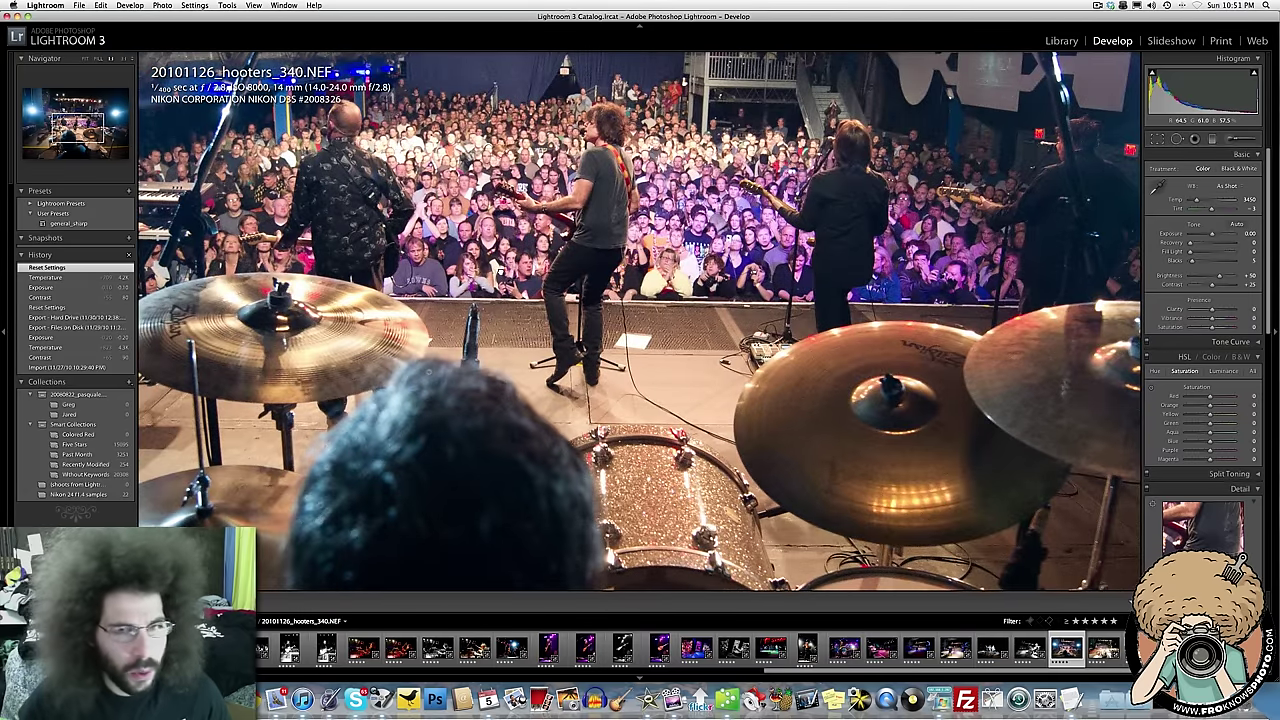
left_click(537, 278)
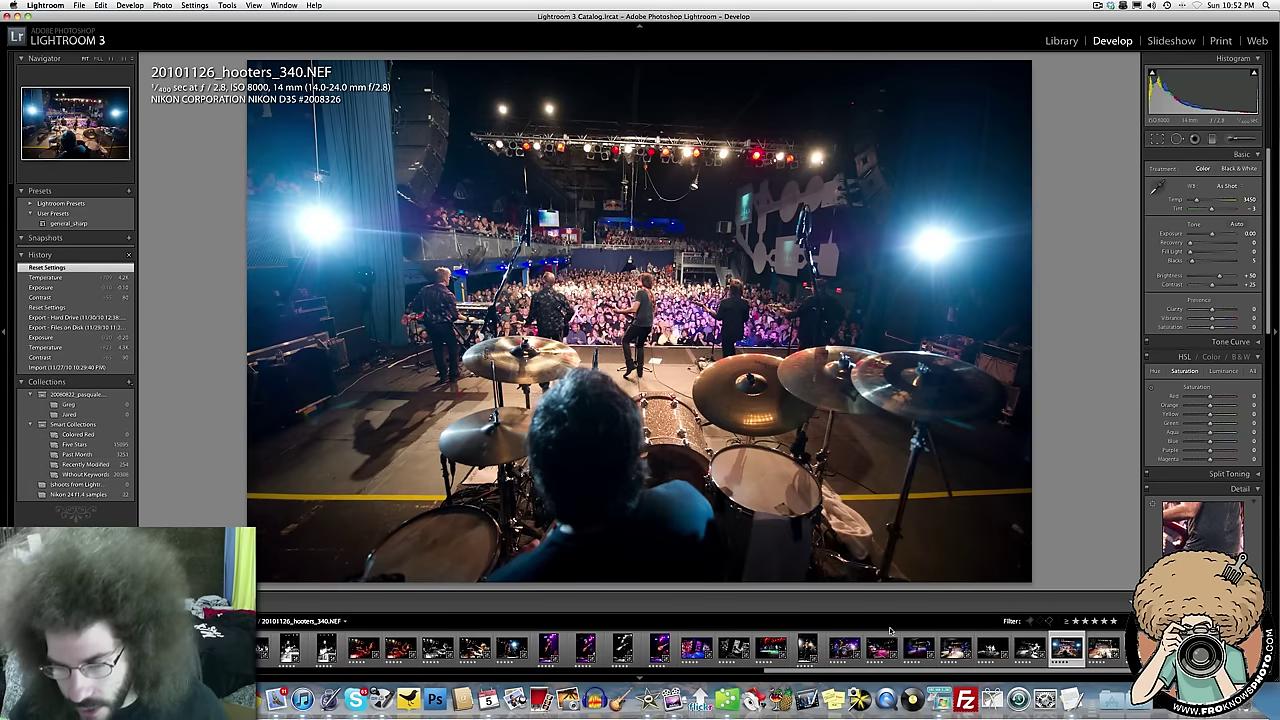
scroll(930, 643, "up", 1)
scroll(930, 643, "up", 1)
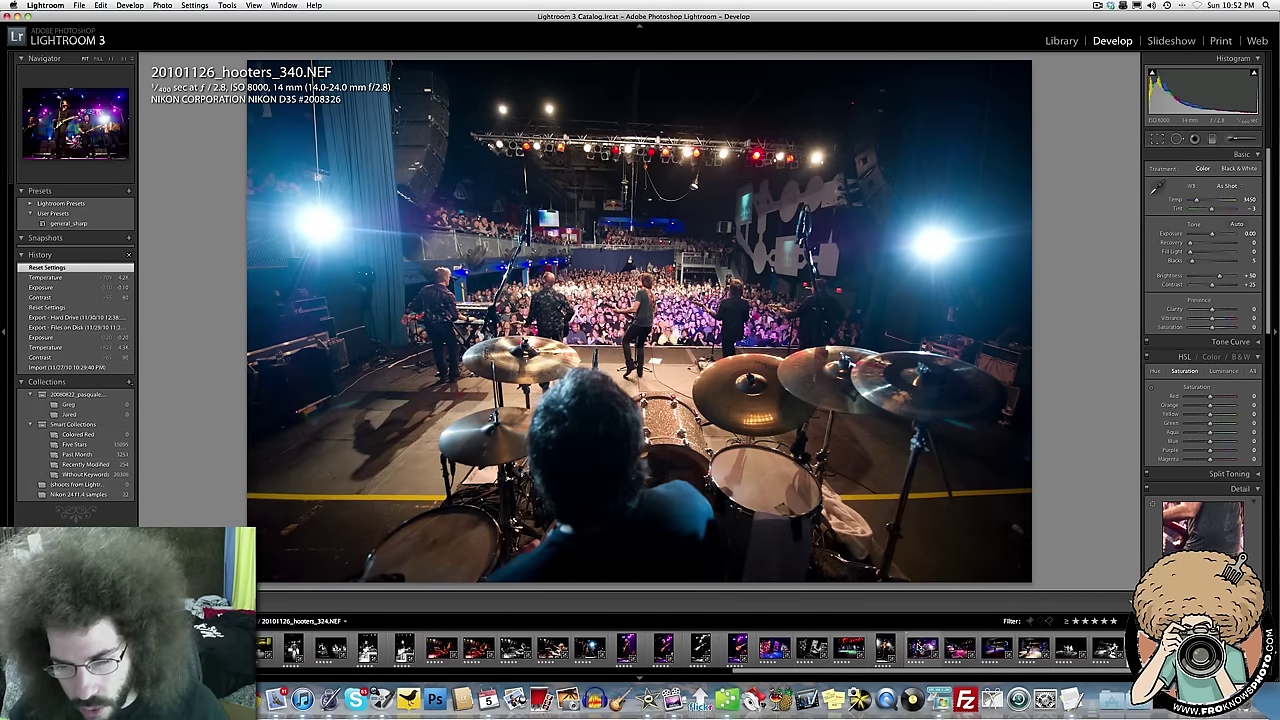
left_click(924, 646)
scroll(900, 640, "up", 10)
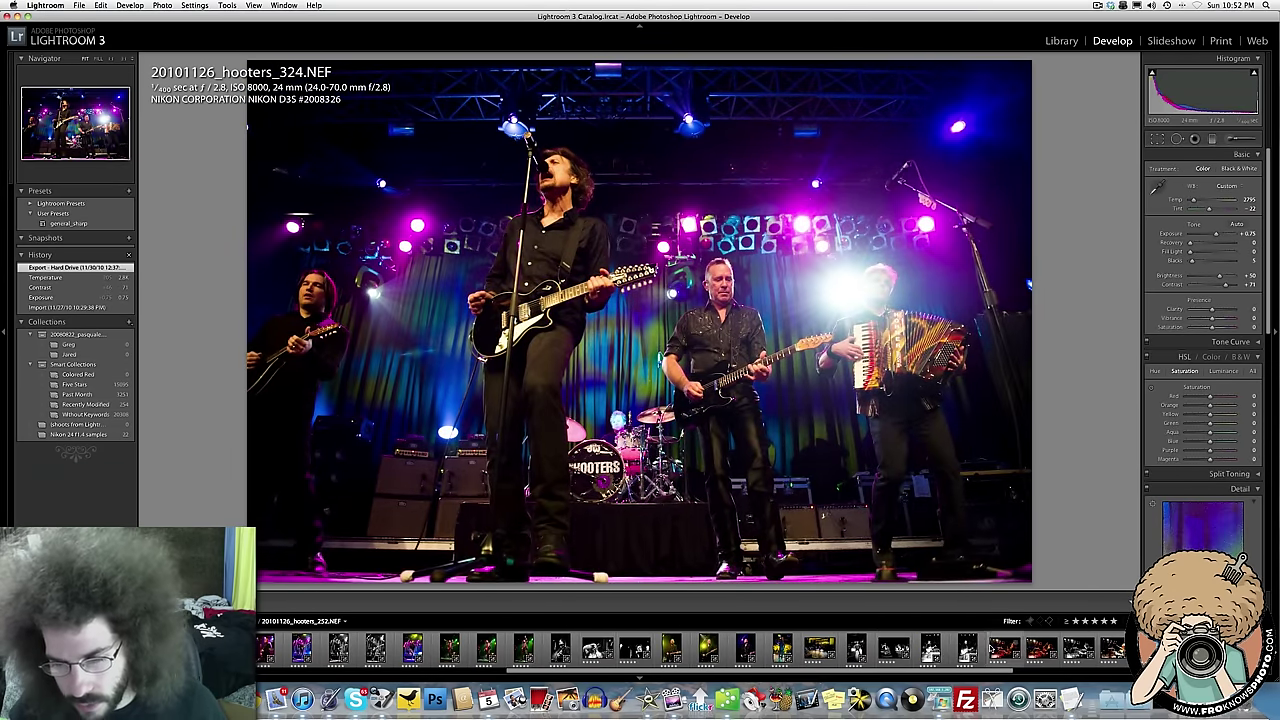
left_click(1004, 648)
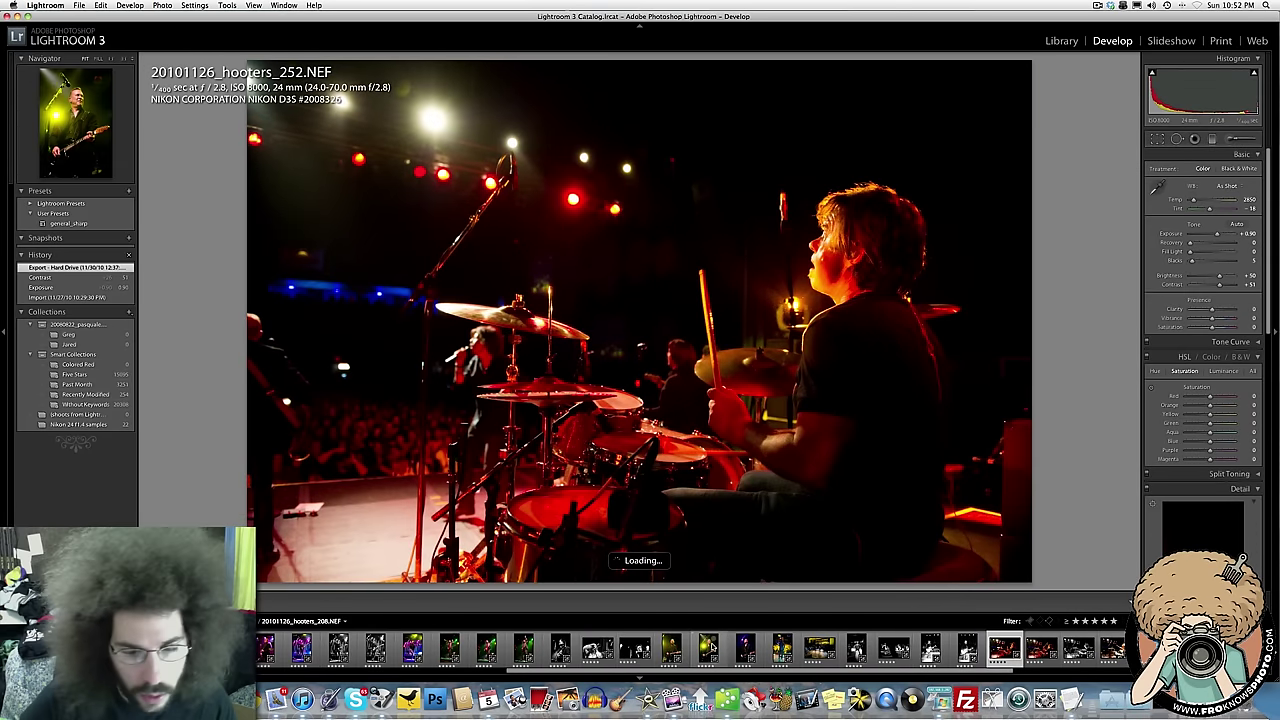
scroll(700, 648, "up", 1)
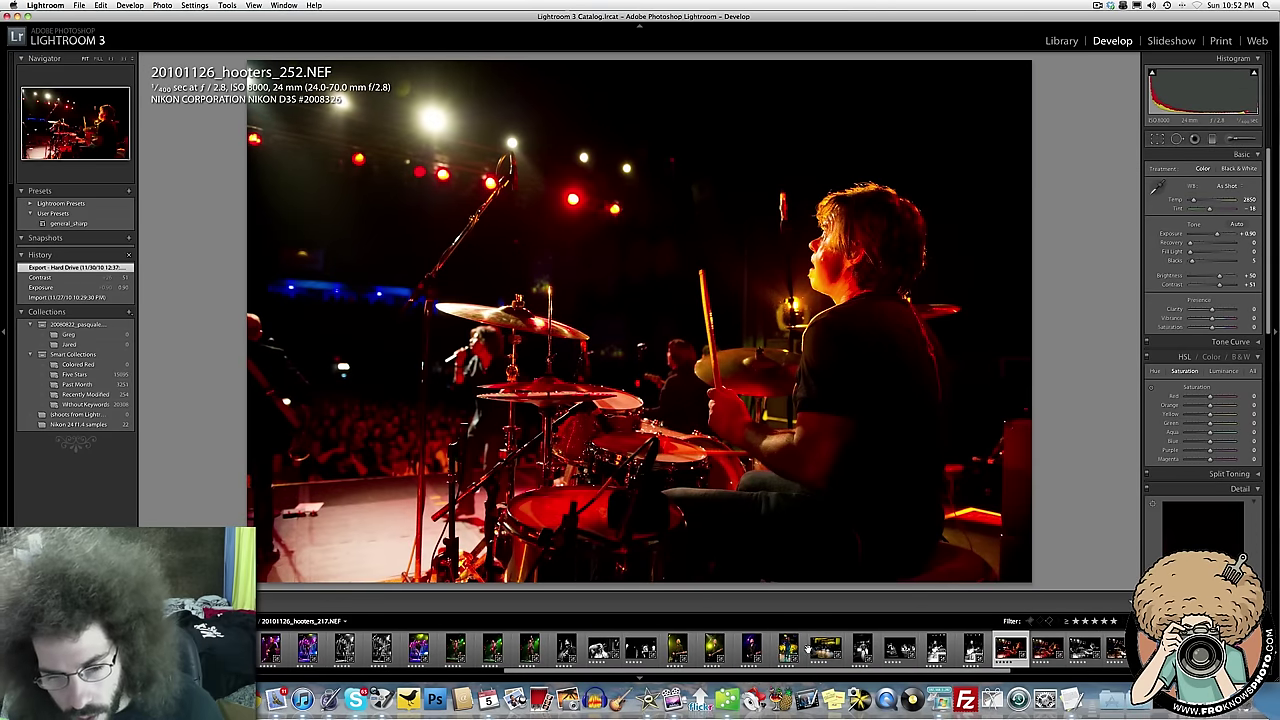
Review stage shots hooters_225 and hooters_333, then settle on the drummer-view hooters_340.NEF.
left_click(788, 648)
left_click(825, 648)
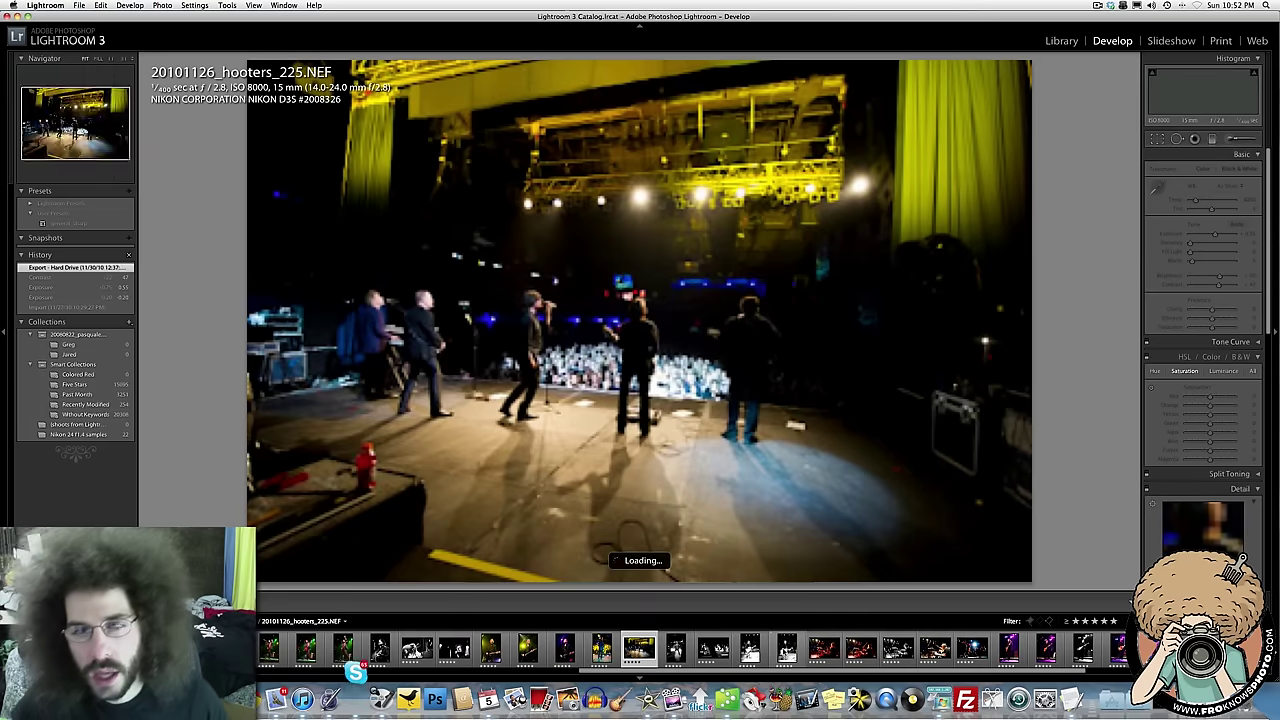
scroll(830, 648, "down", 4)
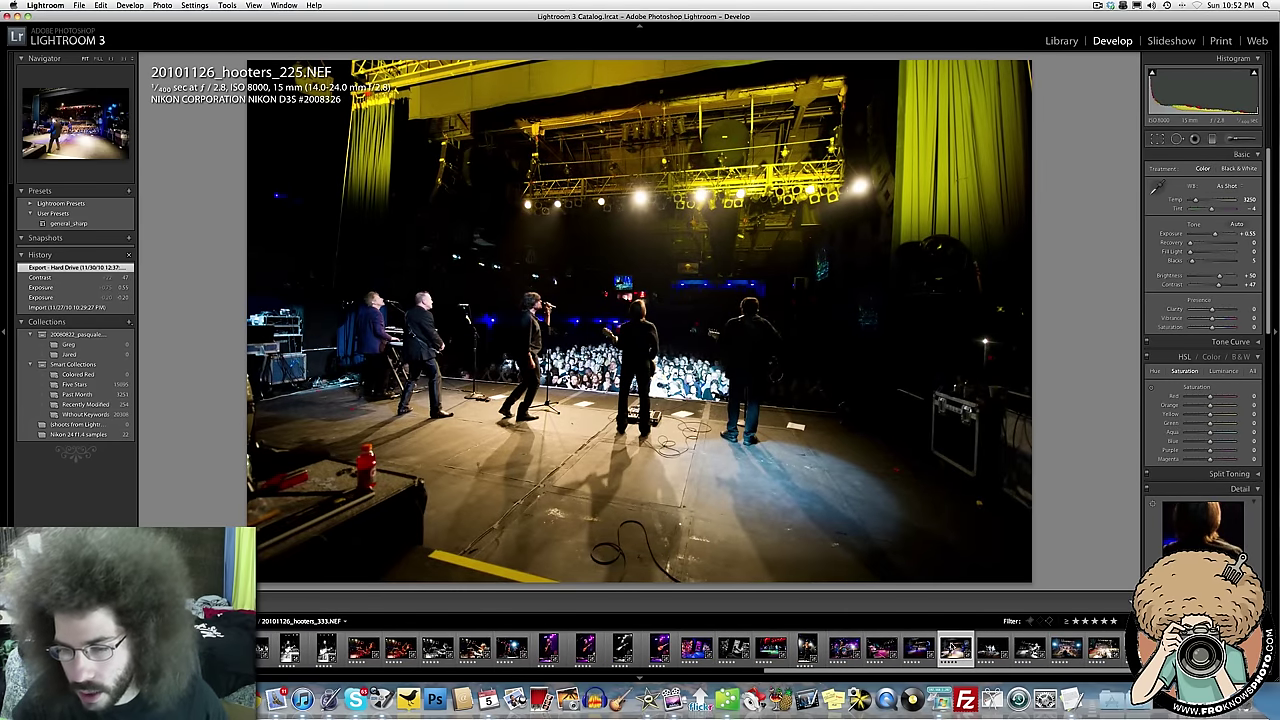
left_click(953, 648)
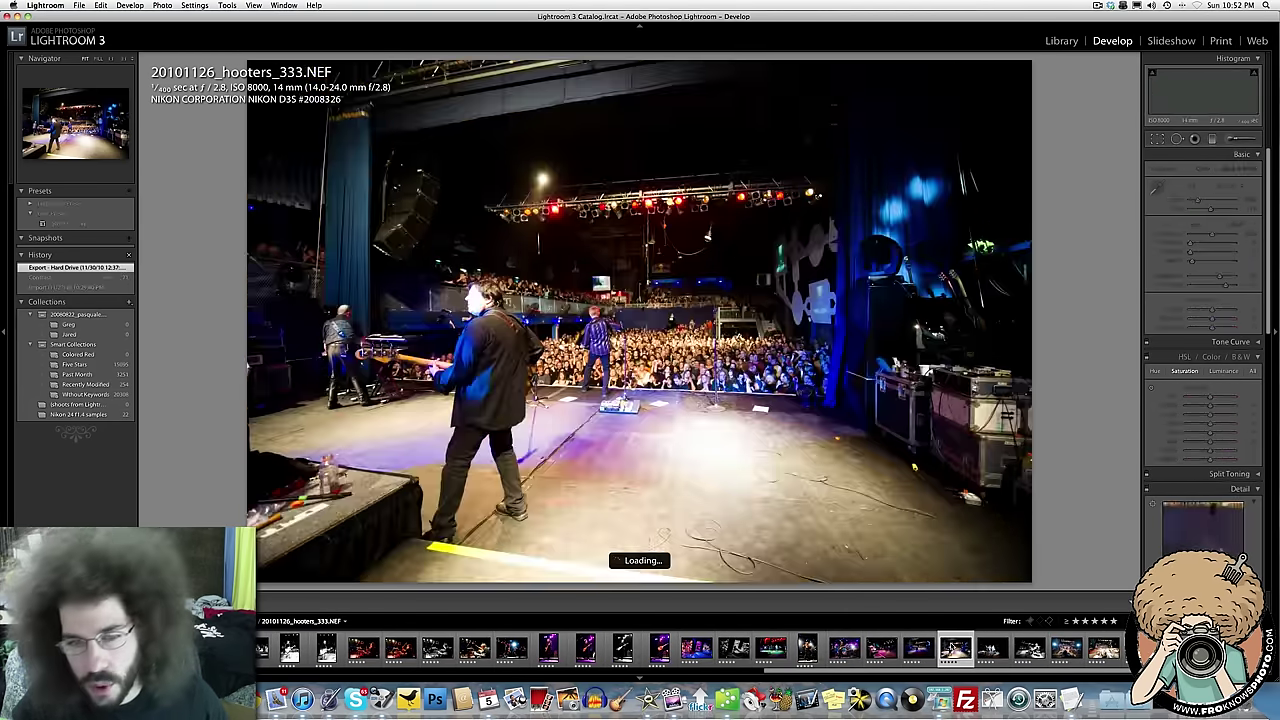
left_click(1066, 648)
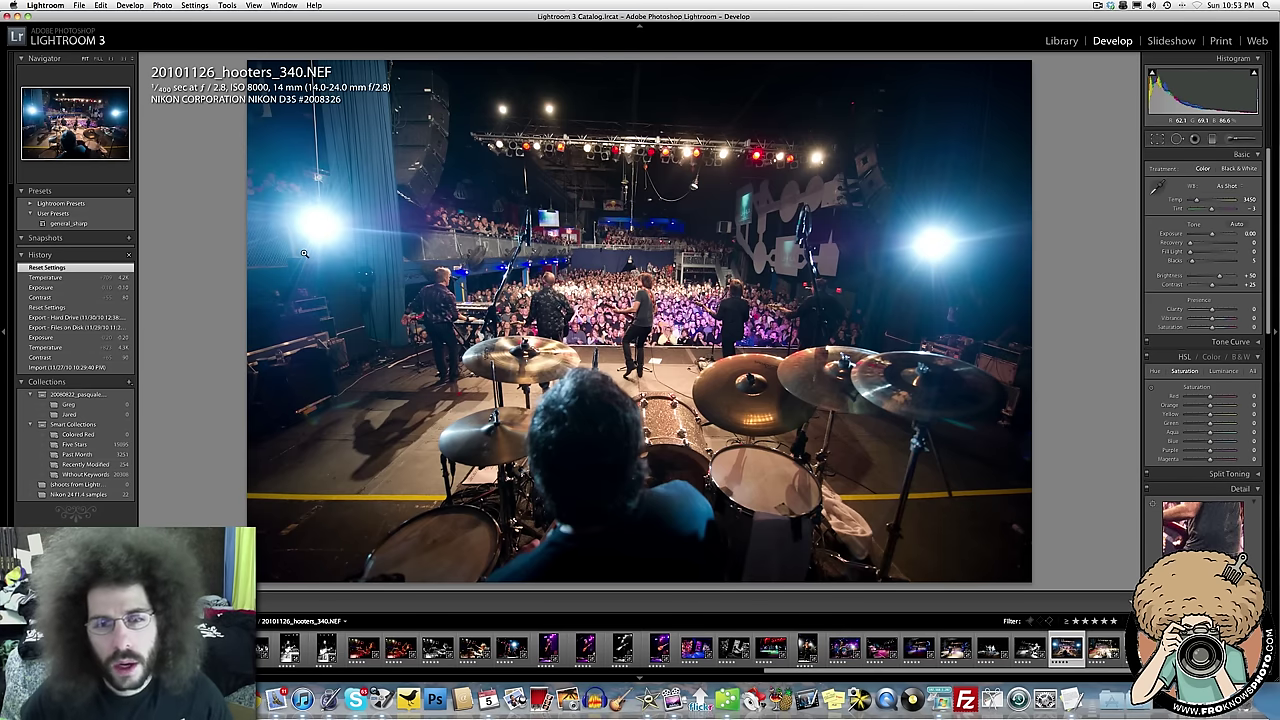
key("Right")
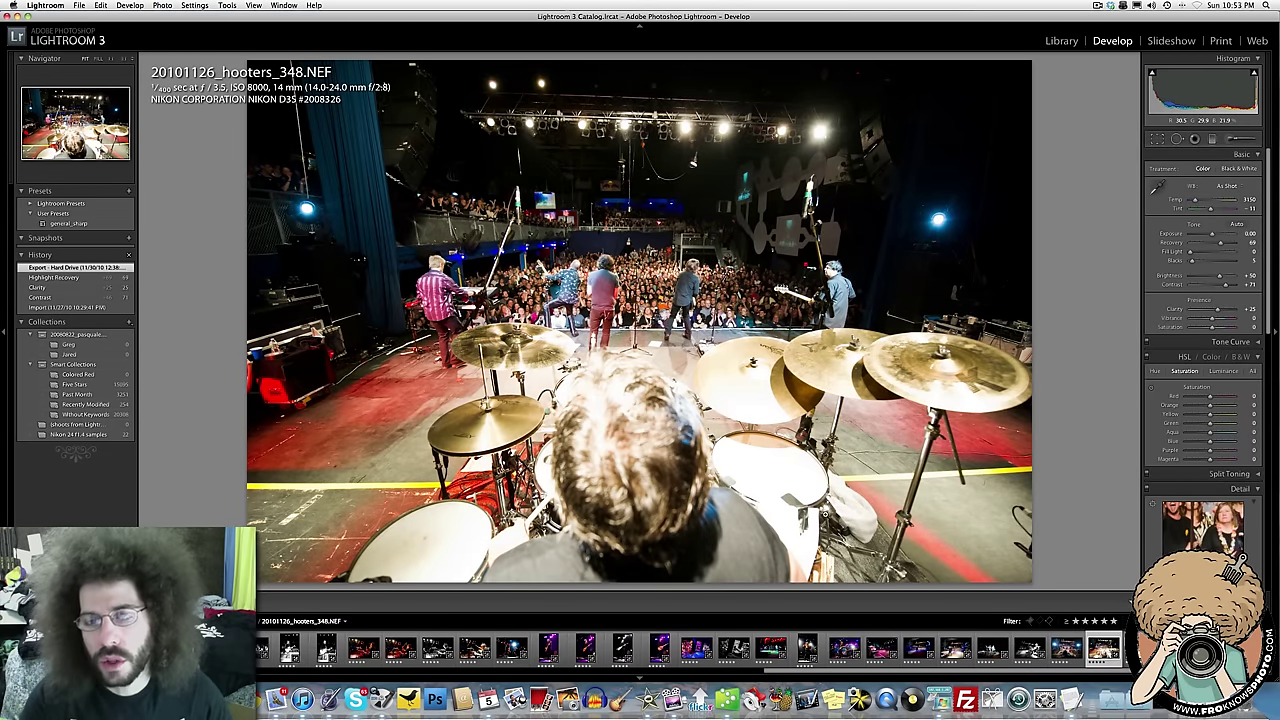
key("Left")
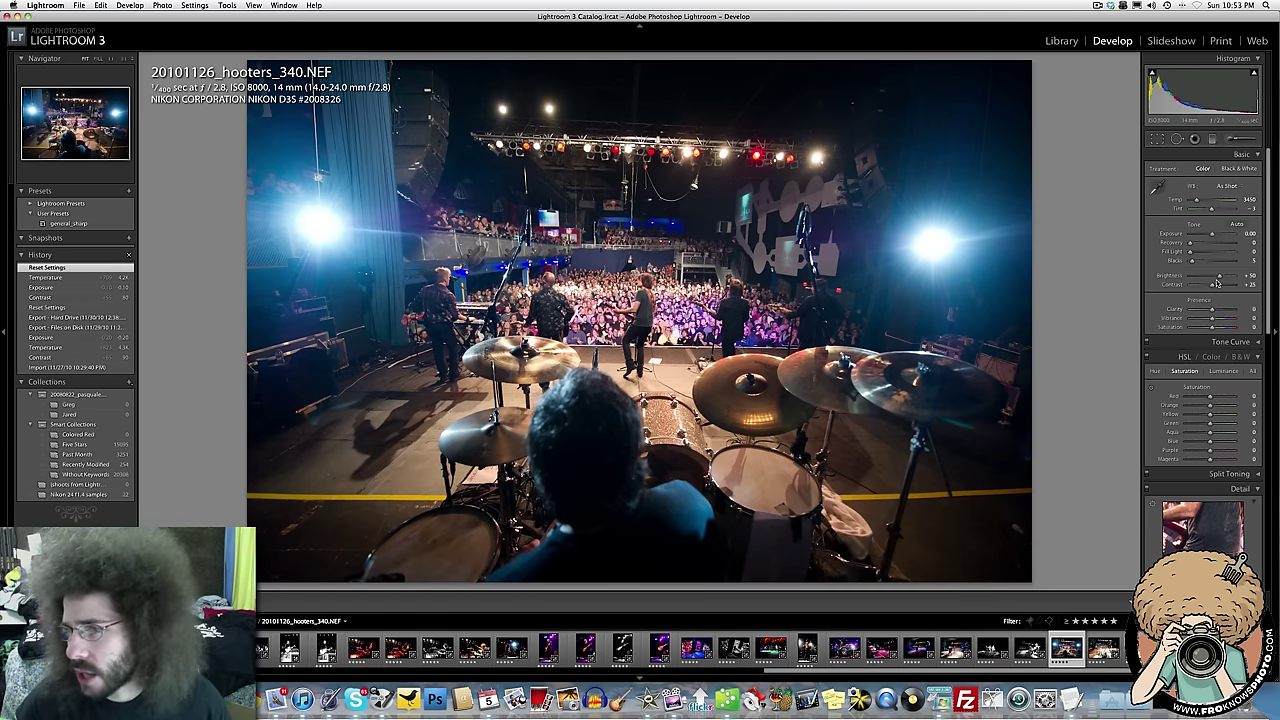
Set Contrast to +100 and Exposure to -0.35, zooming in to check the stage and crowd.
left_click_drag(1216, 283, 1234, 284)
left_click_drag(1212, 236, 1210, 236)
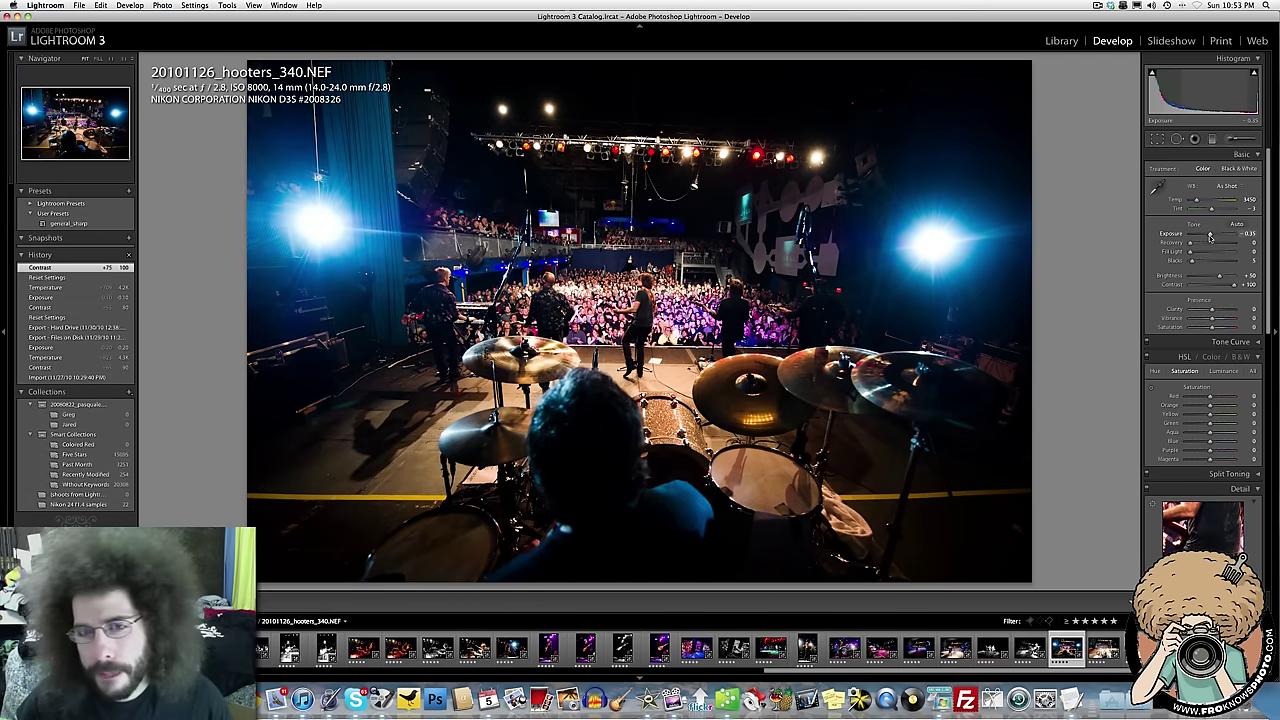
left_click_drag(1220, 285, 1236, 287)
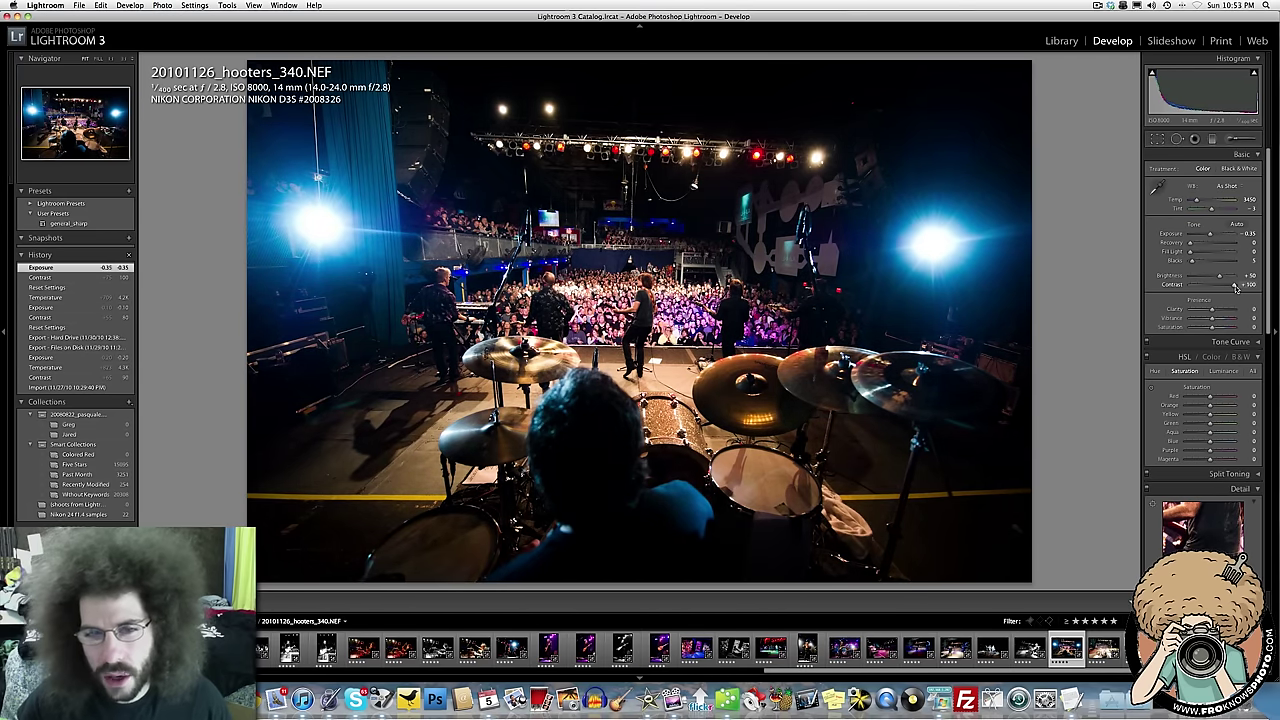
left_click(502, 344)
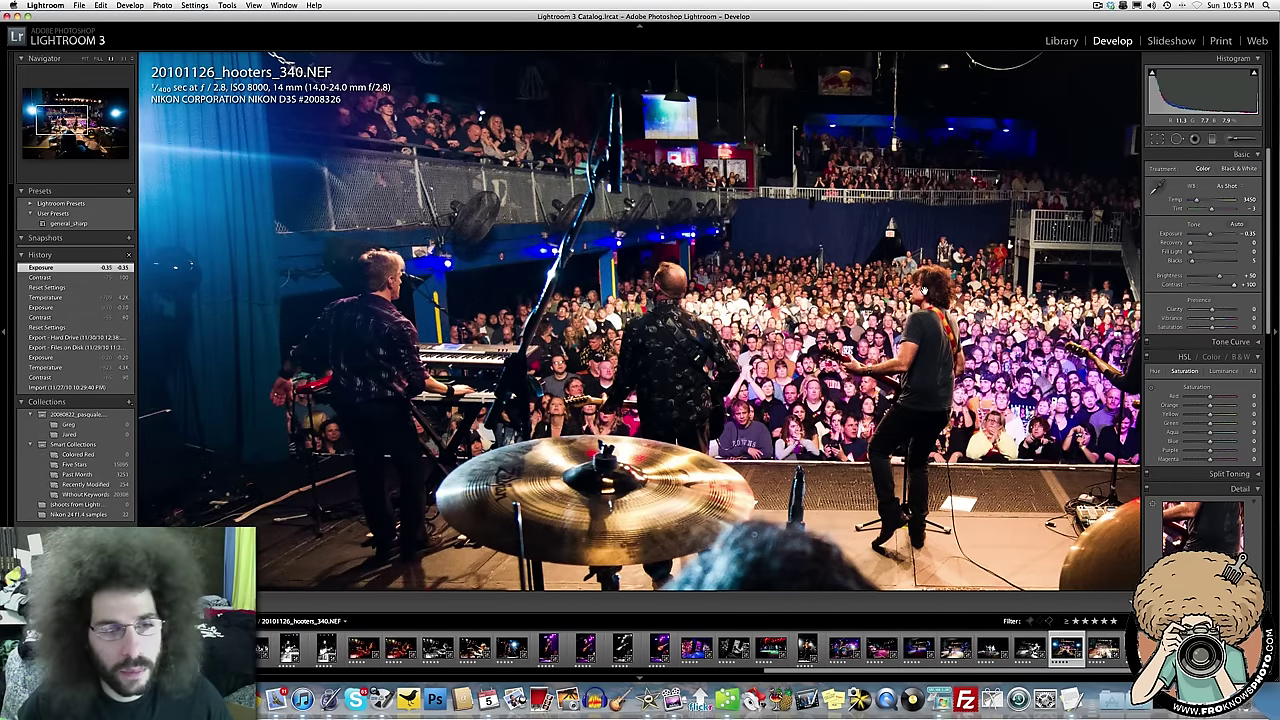
left_click(925, 290)
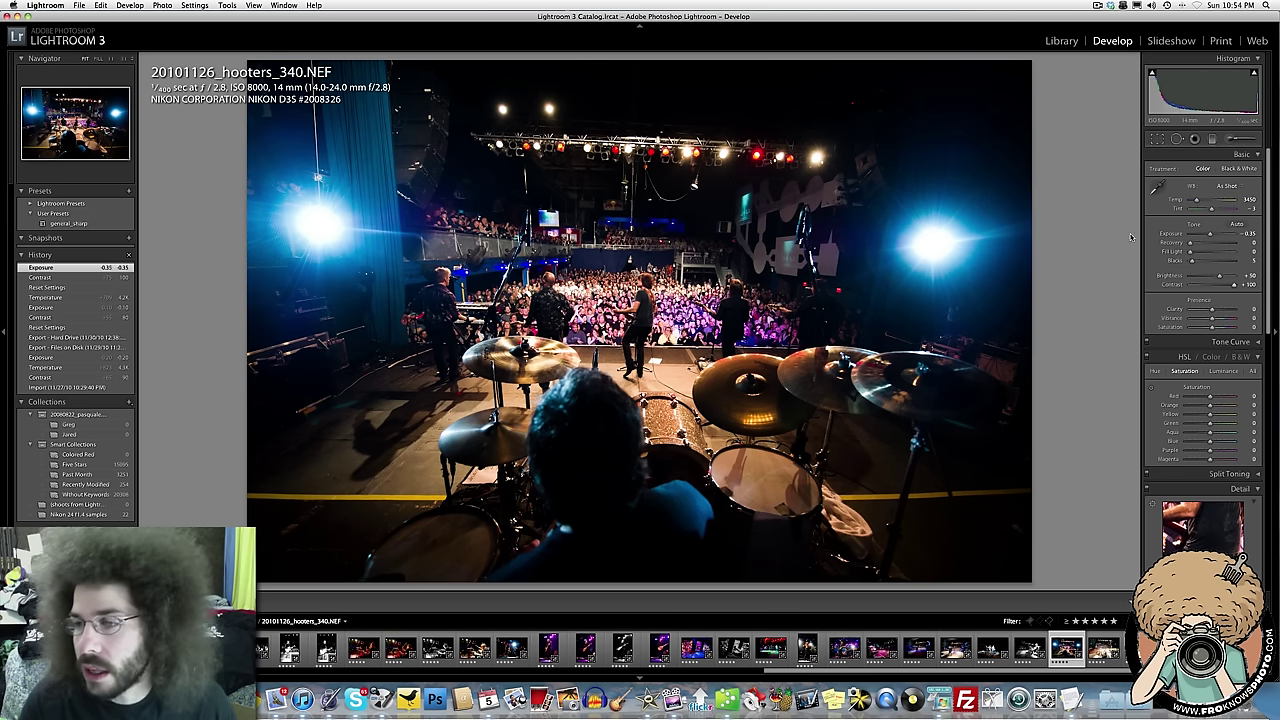
Warm Temp to about 3816, set Fill Light to 1, and lift Exposure to -0.10.
left_click_drag(1197, 202, 1200, 202)
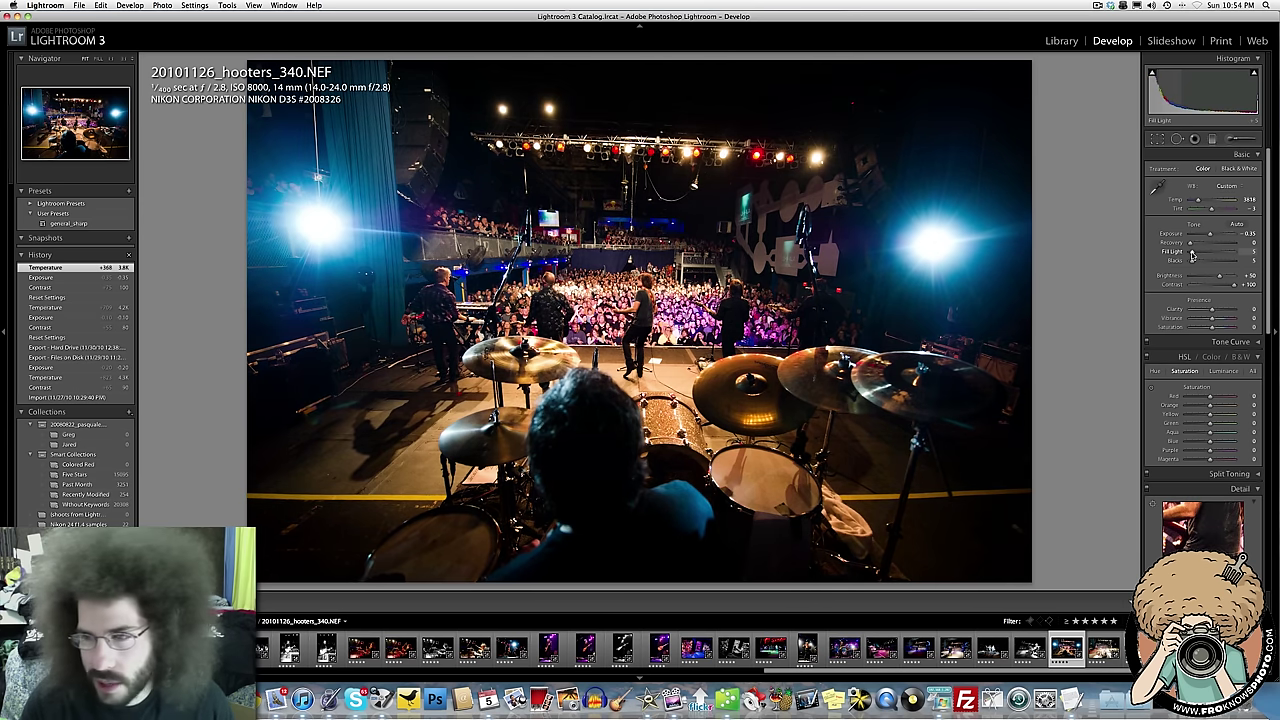
left_click_drag(1191, 252, 1209, 236)
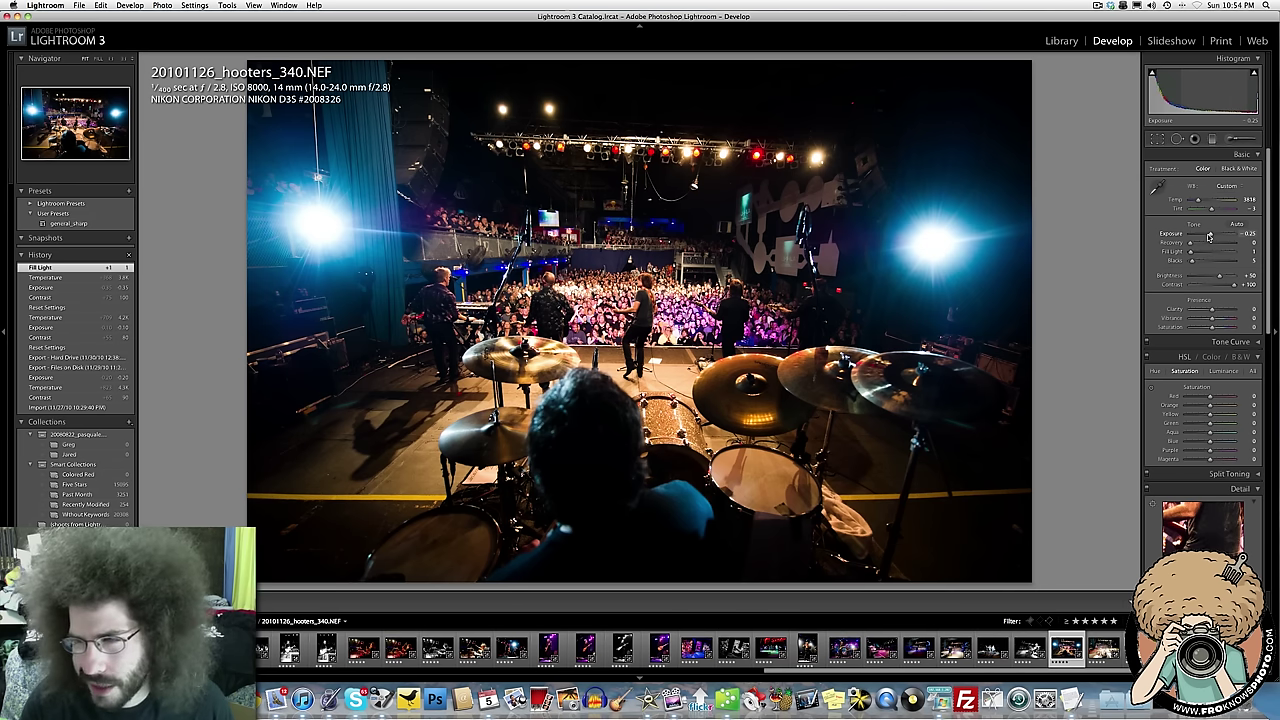
left_click_drag(1209, 236, 1211, 236)
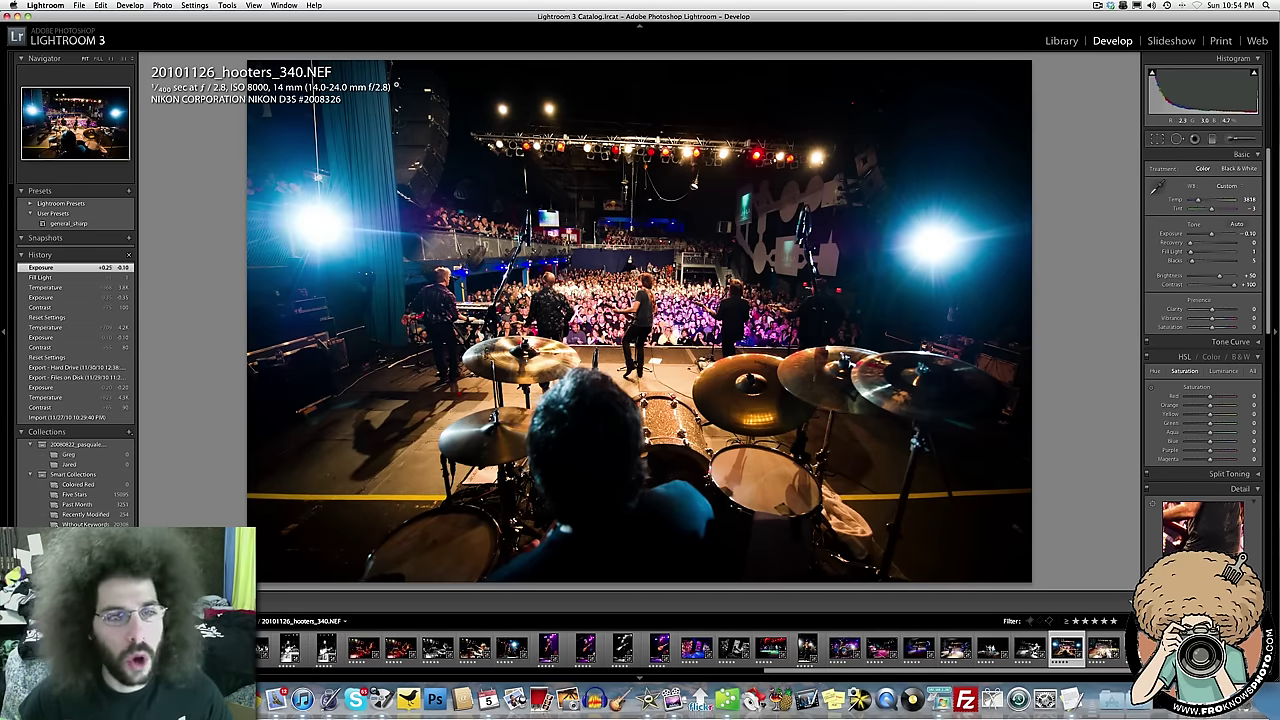
left_click(432, 222)
left_click_drag(760, 318, 285, 253)
left_click_drag(837, 340, 633, 240)
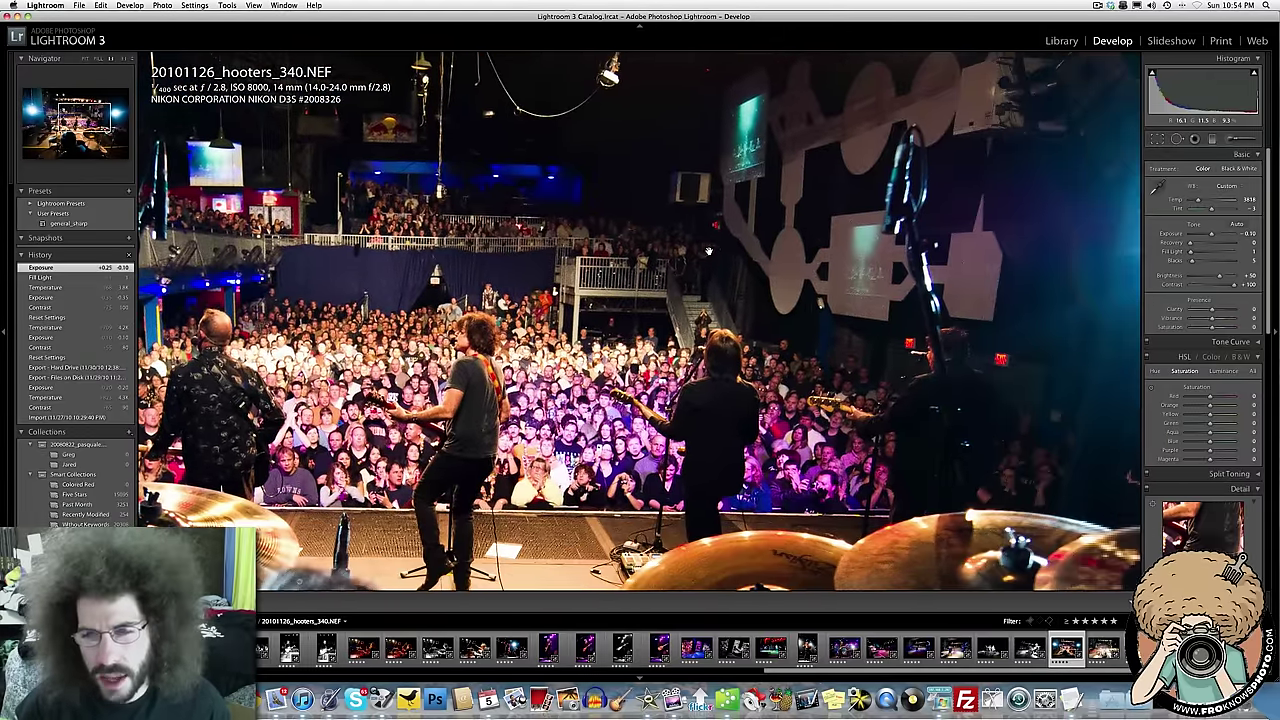
left_click_drag(767, 251, 709, 251)
left_click_drag(1100, 365, 891, 297)
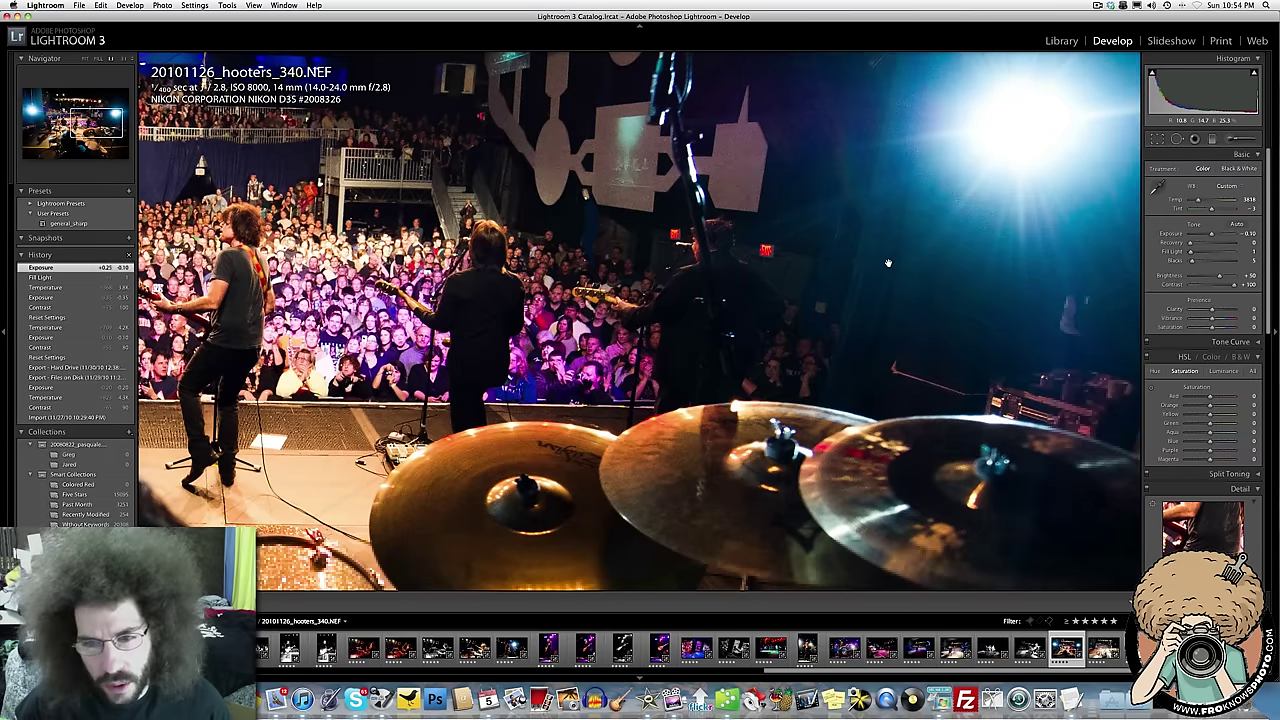
left_click_drag(570, 377, 730, 330)
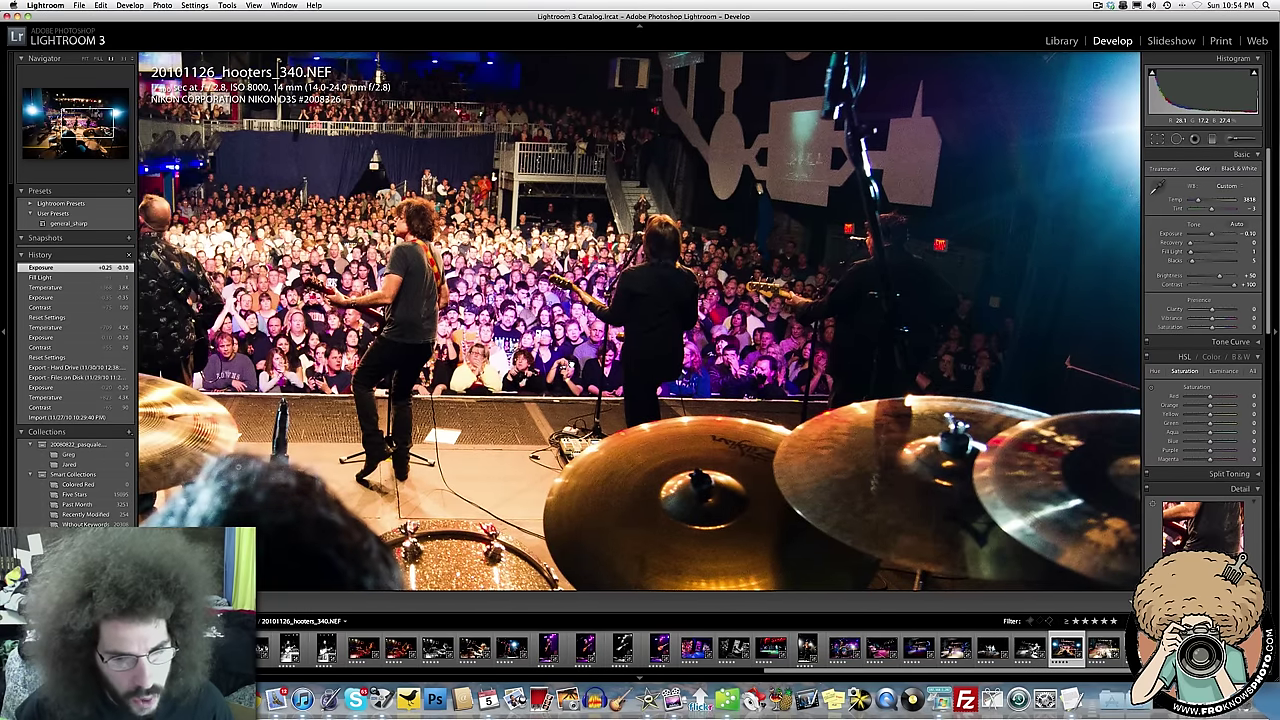
left_click_drag(480, 330, 731, 335)
left_click(731, 335)
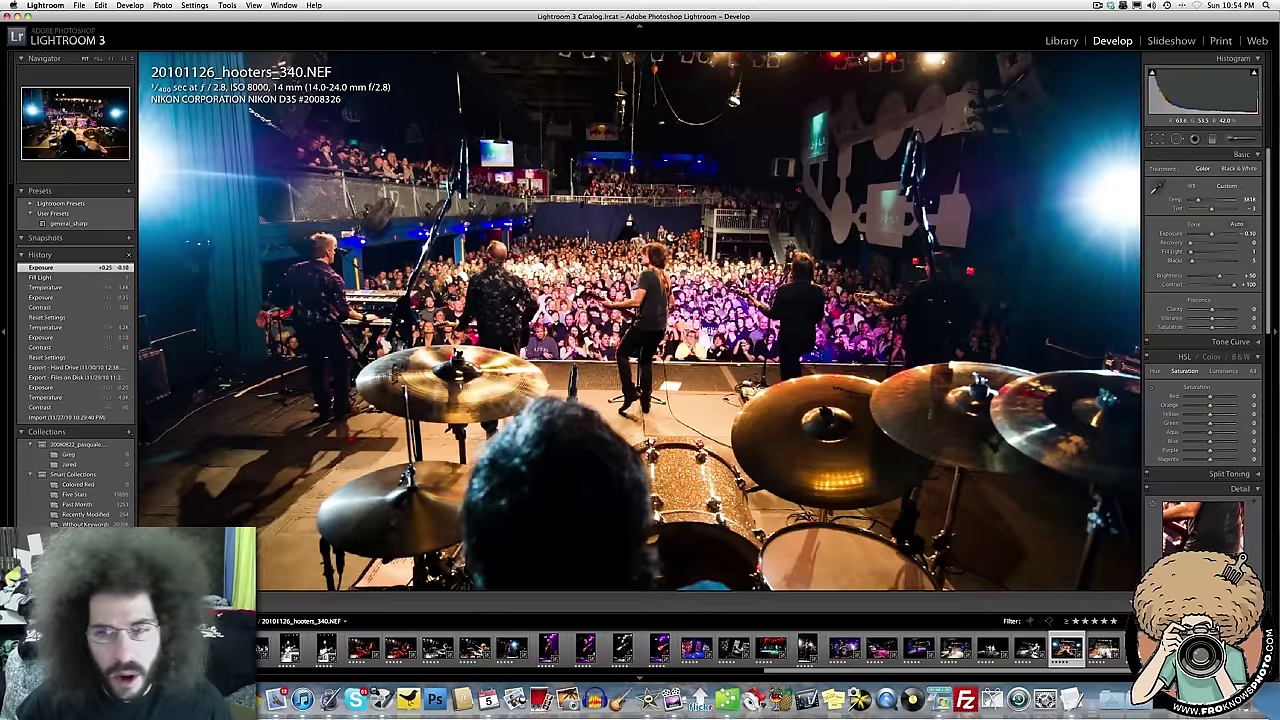
key("backslash")
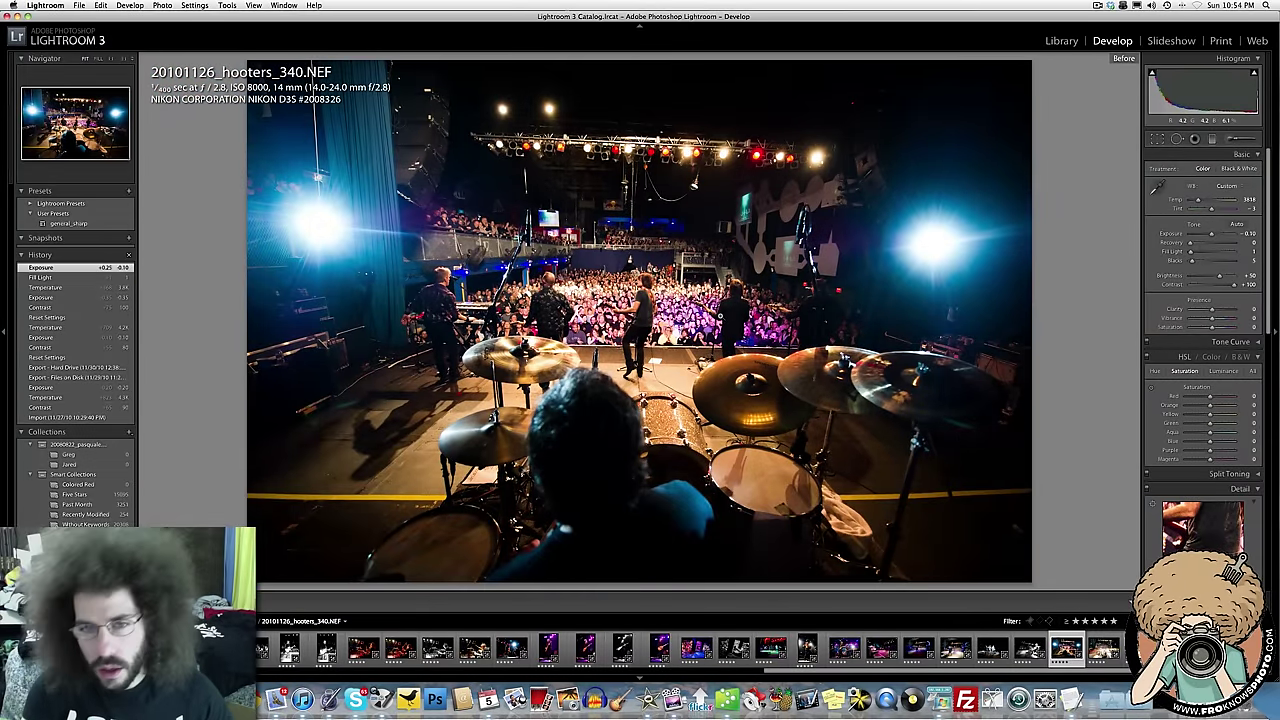
key("backslash")
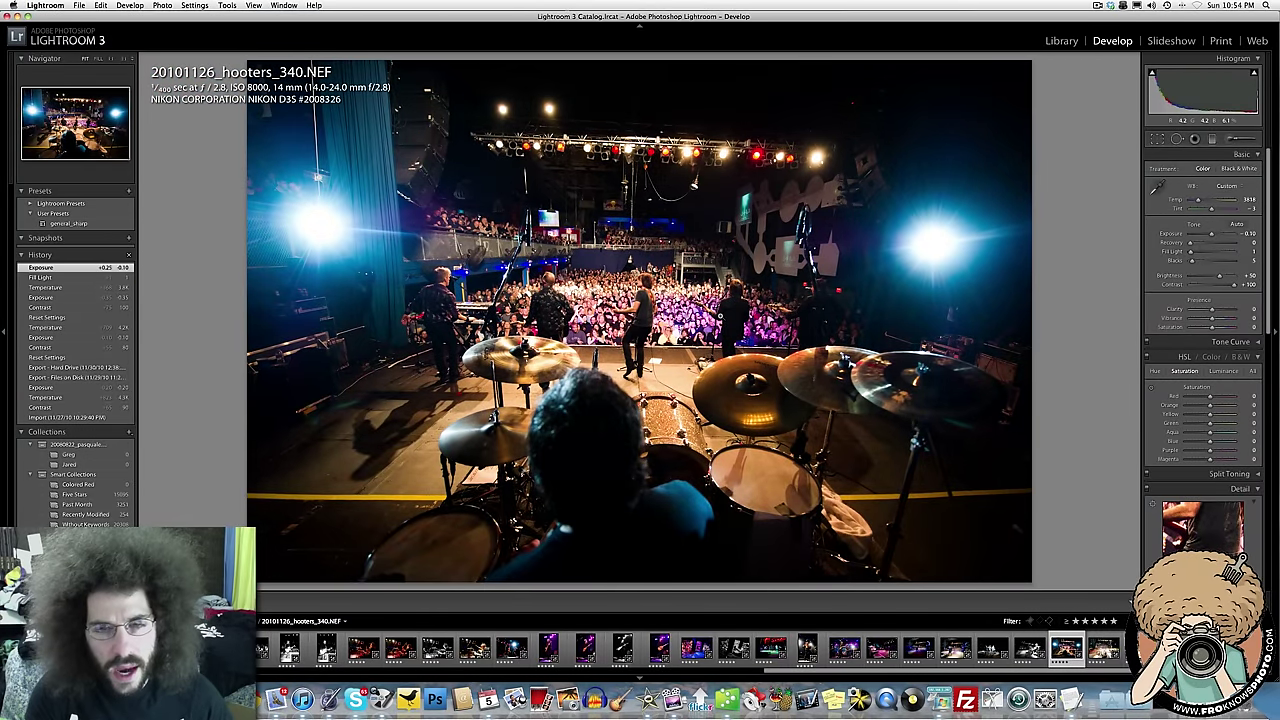